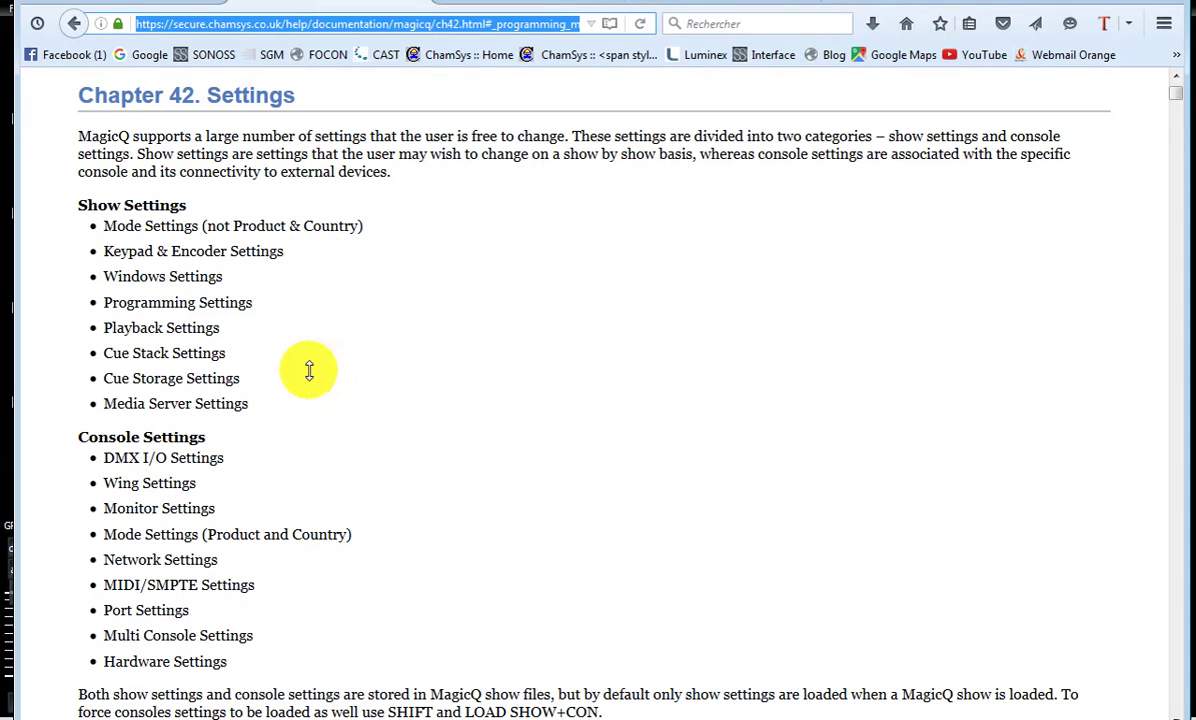
Examine the Console Settings section of the MagicQ manual and switch to the MagicQ setup window.
left_click_drag(78, 437, 195, 448)
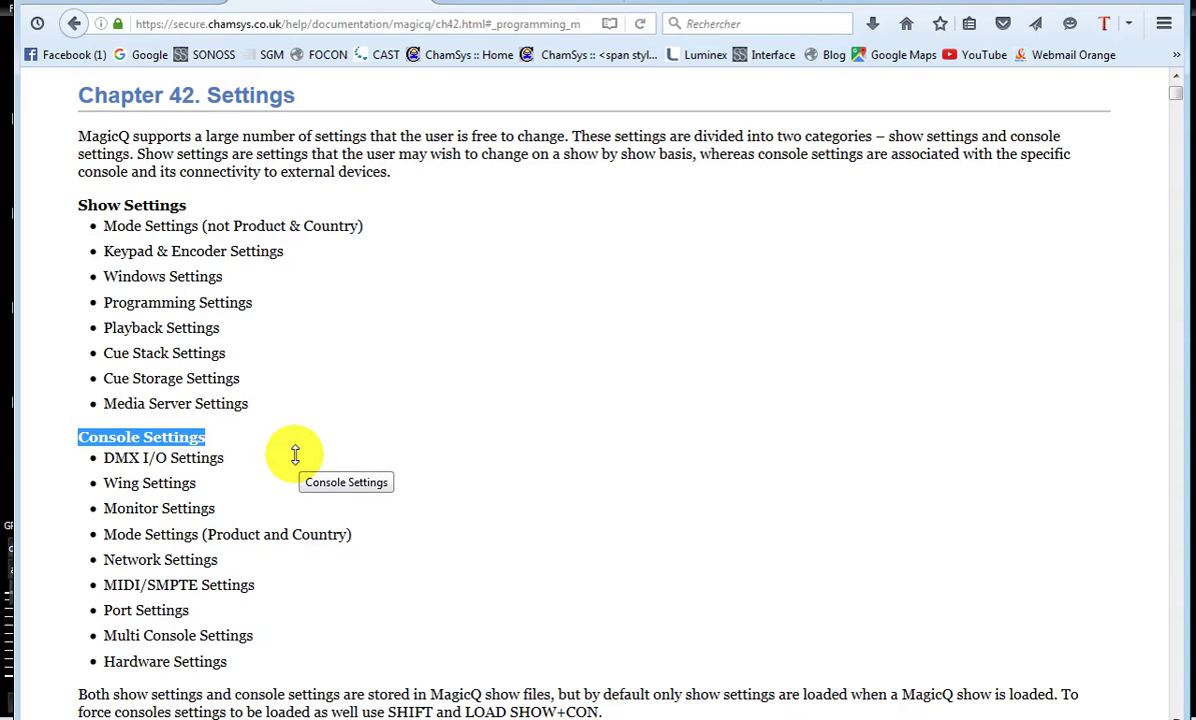
left_click(6, 216)
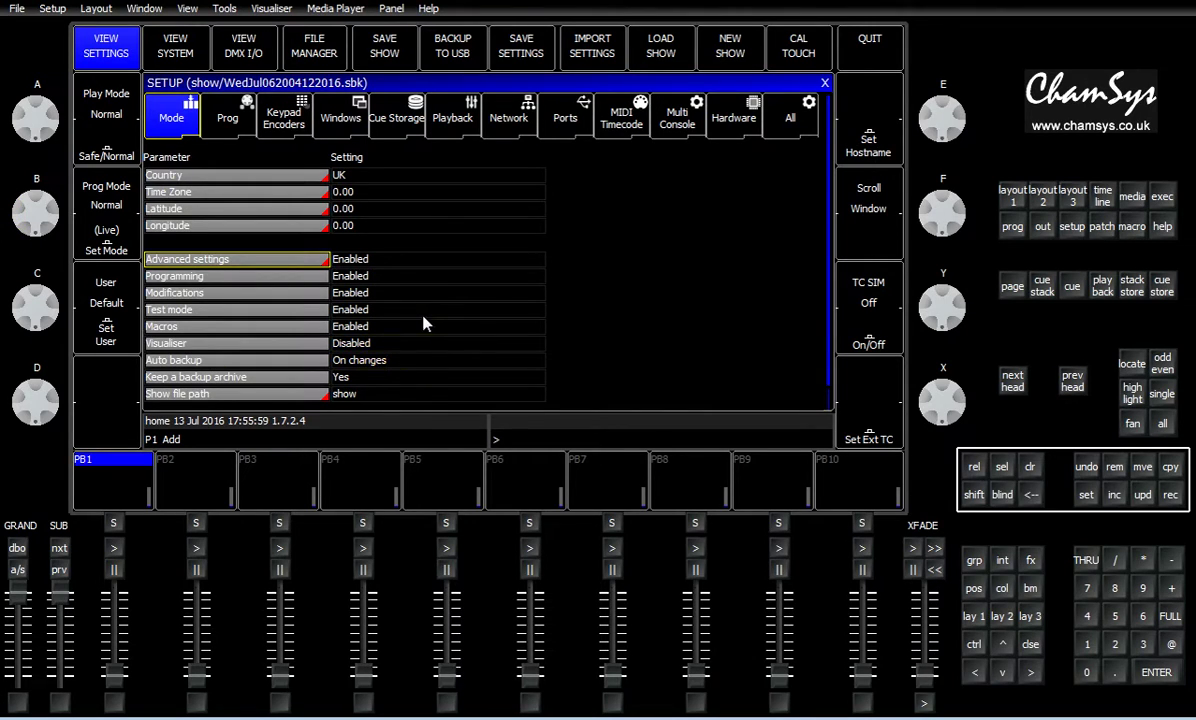
left_click(329, 184)
left_click(326, 178)
Load the show 24viper_ligne.shw together with its console settings, accepting the preselected load categories.
left_click(974, 494)
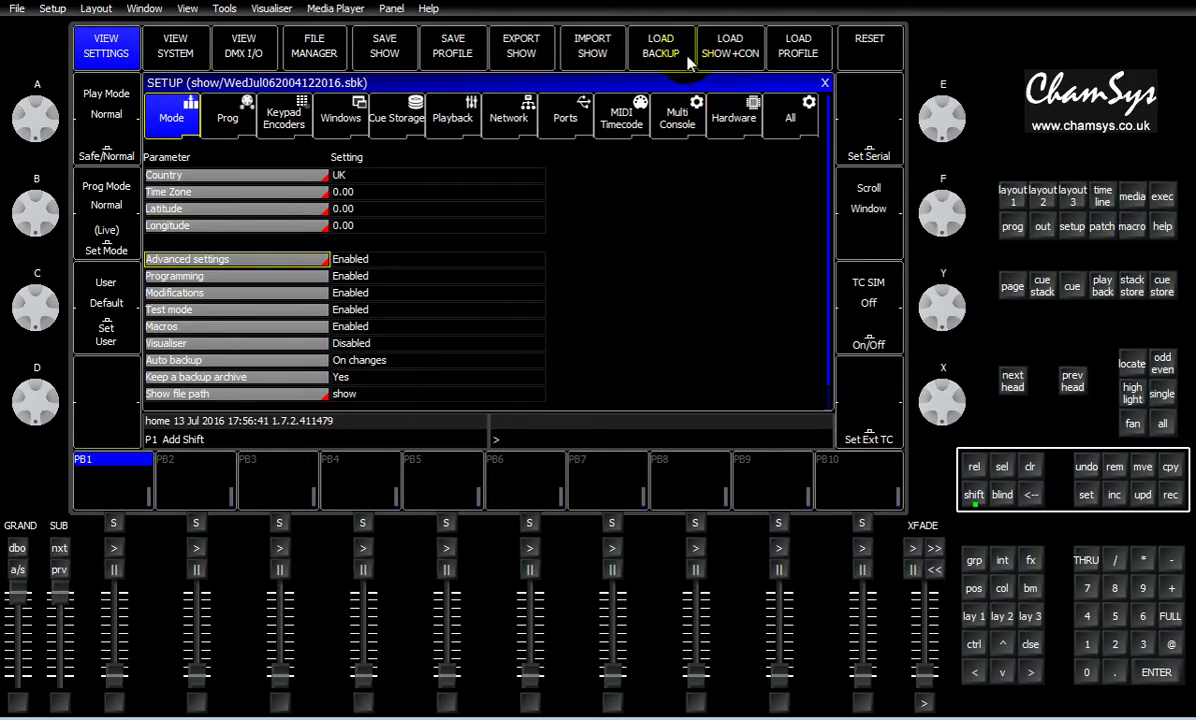
left_click(754, 63)
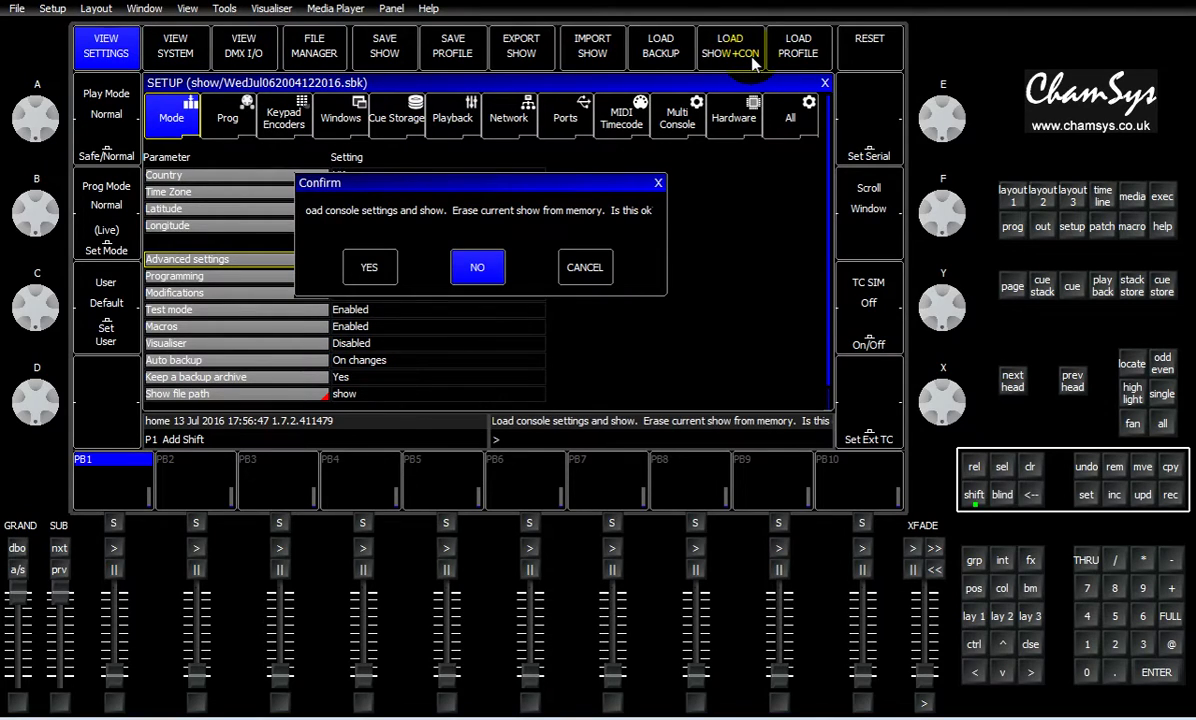
left_click(369, 268)
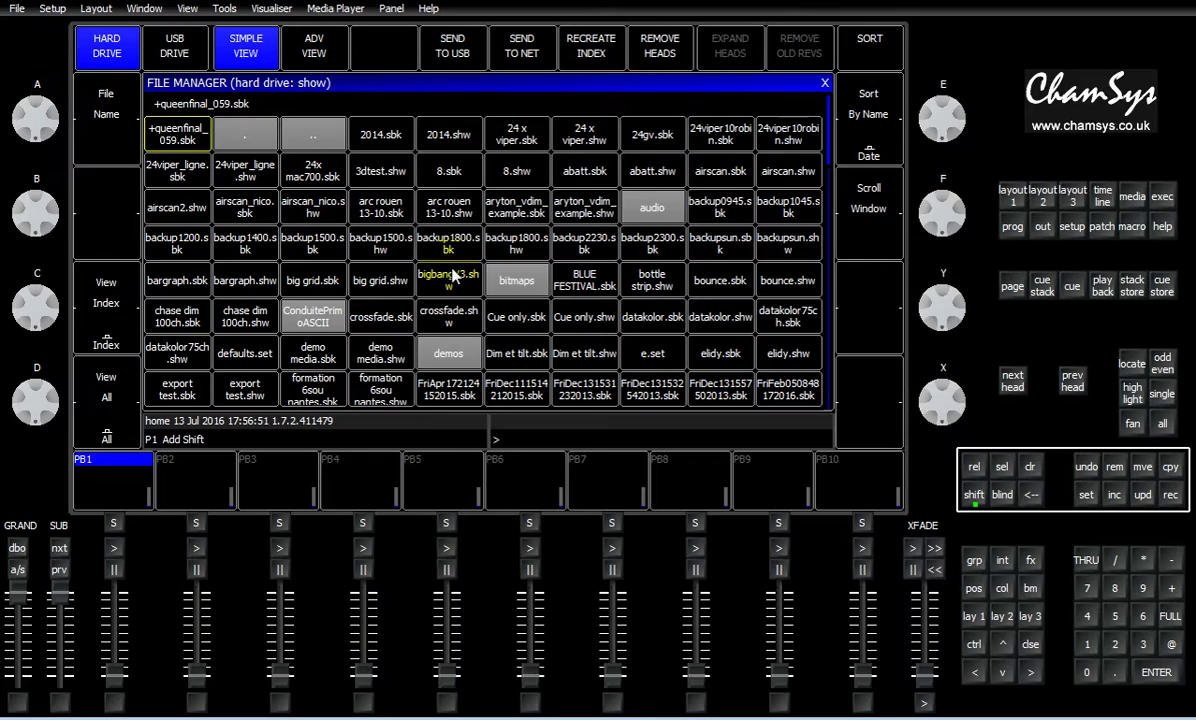
left_click(235, 169)
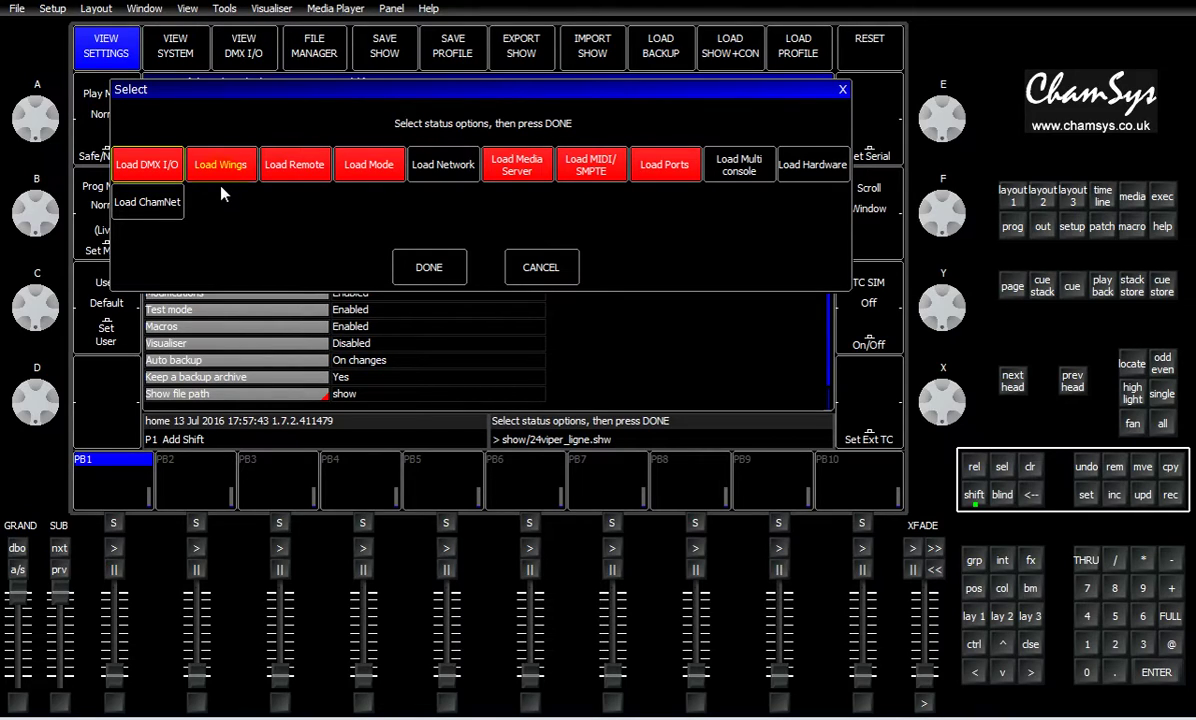
left_click(432, 270)
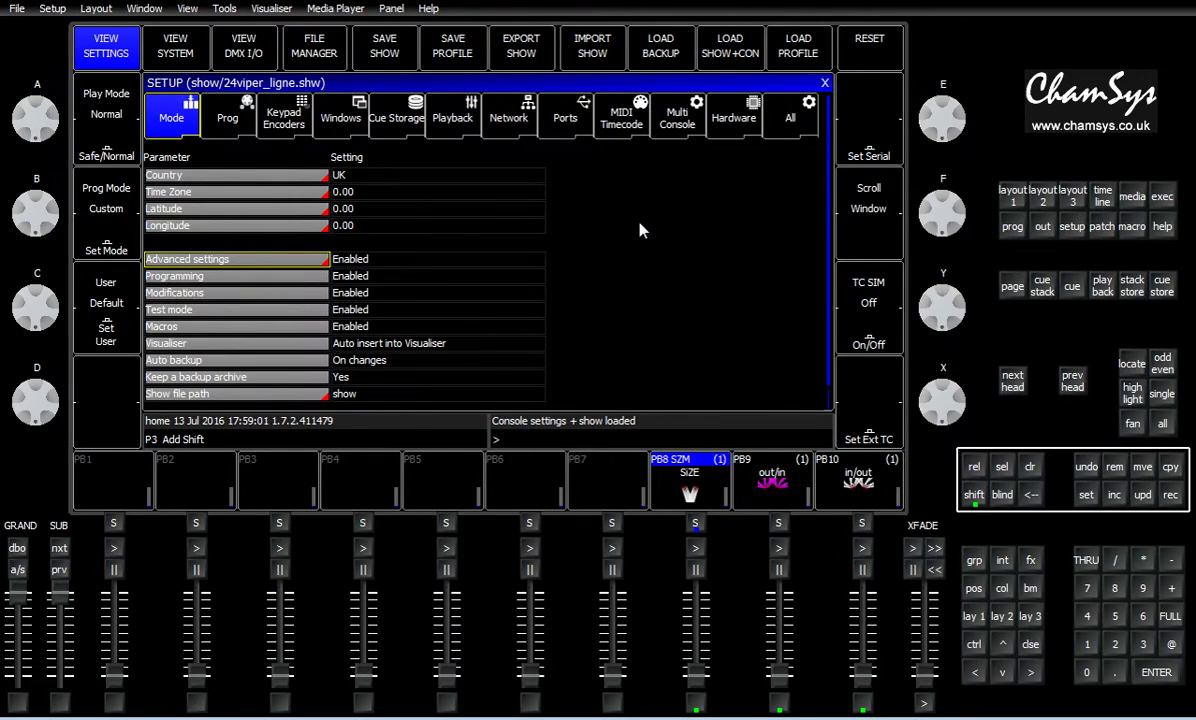
left_click(974, 498)
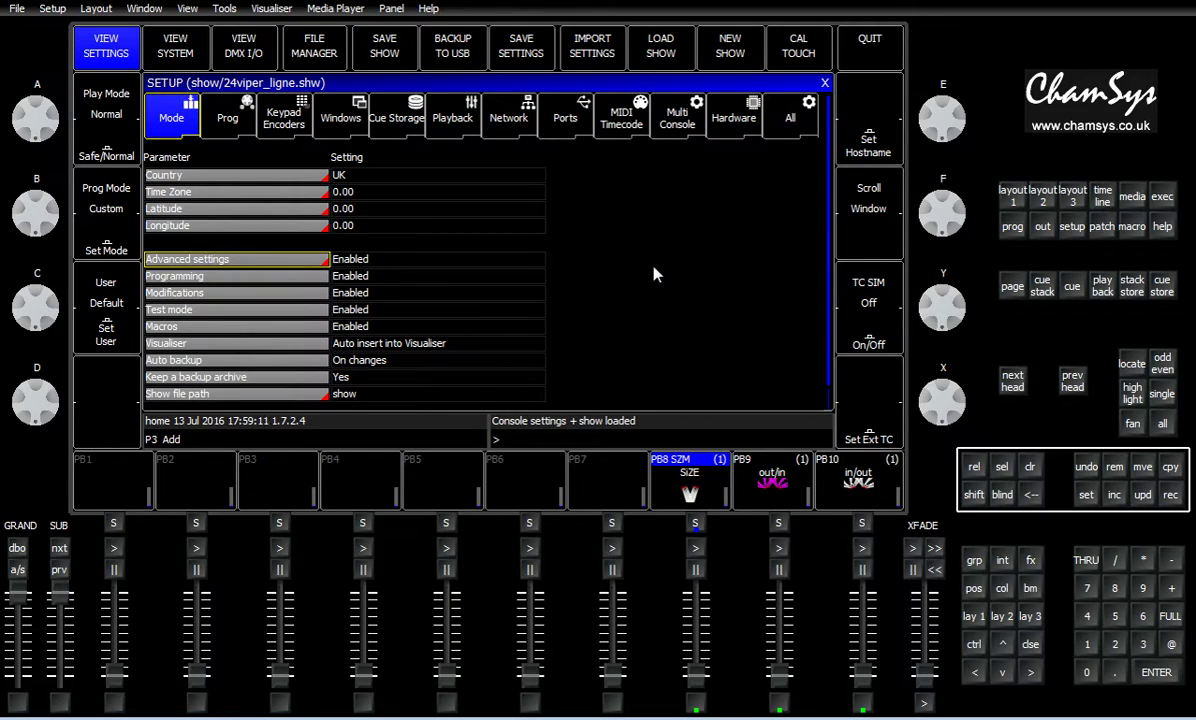
Save the current console configuration as a profile named demo.
left_click(186, 213)
left_click(975, 503)
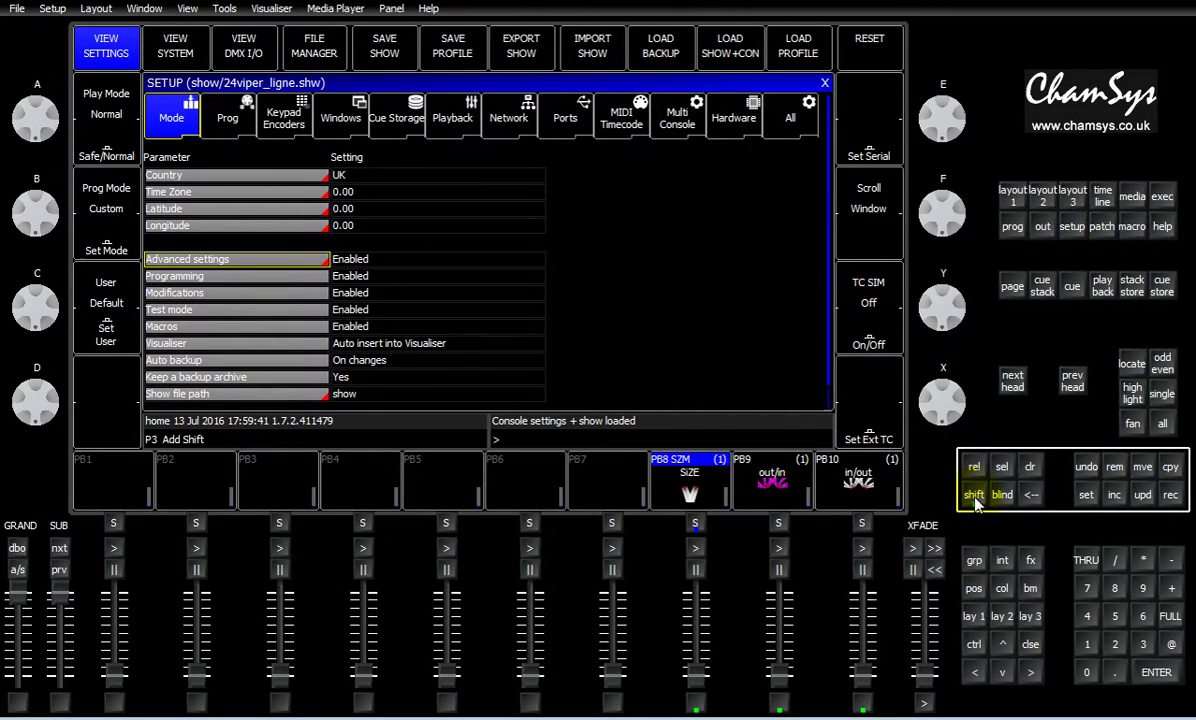
left_click(455, 58)
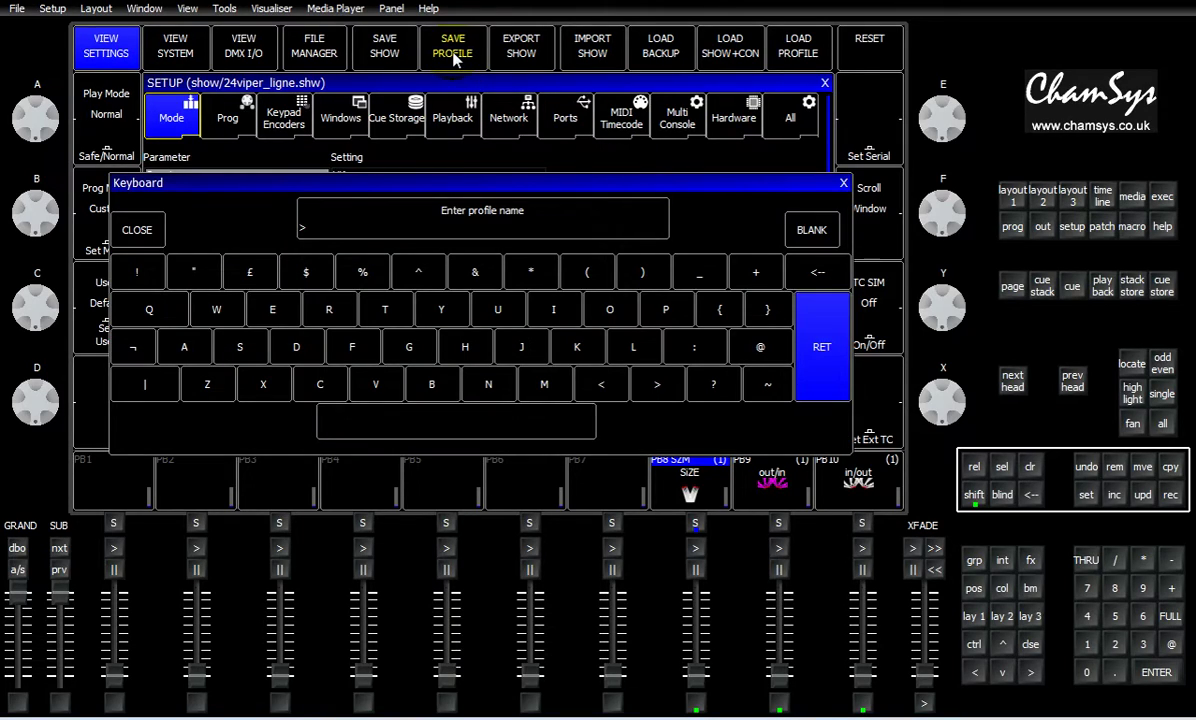
type("e")
key("BackSpace")
type("demo")
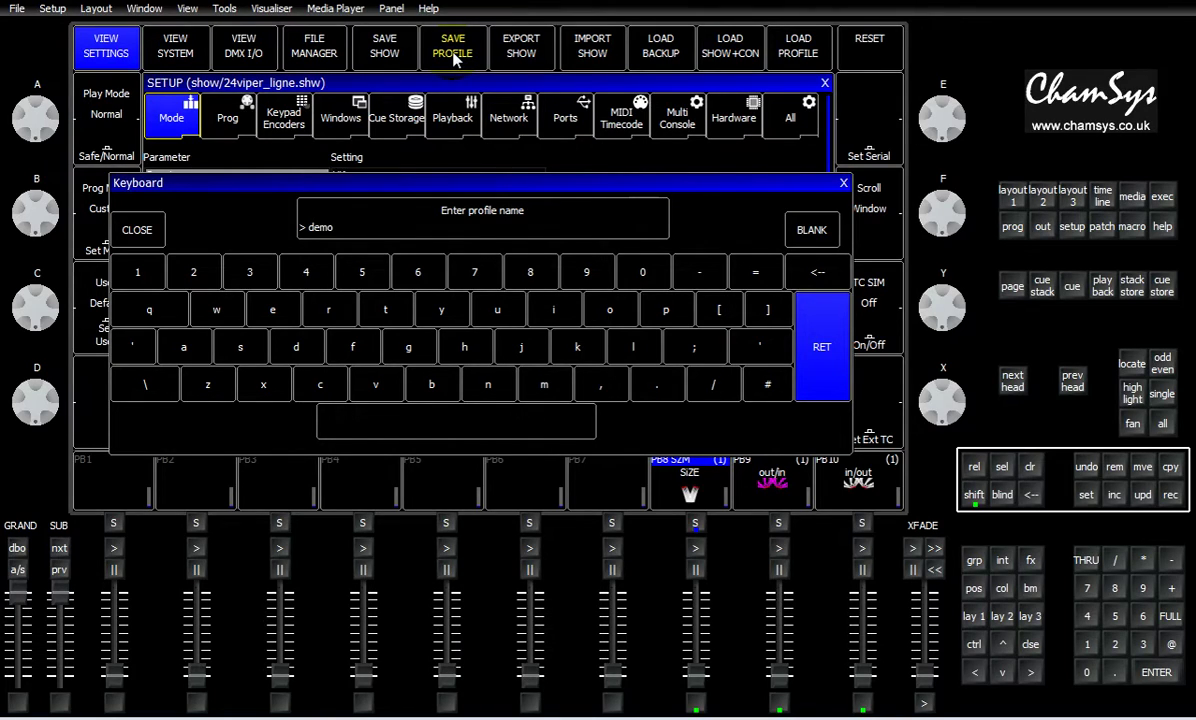
left_click(820, 342)
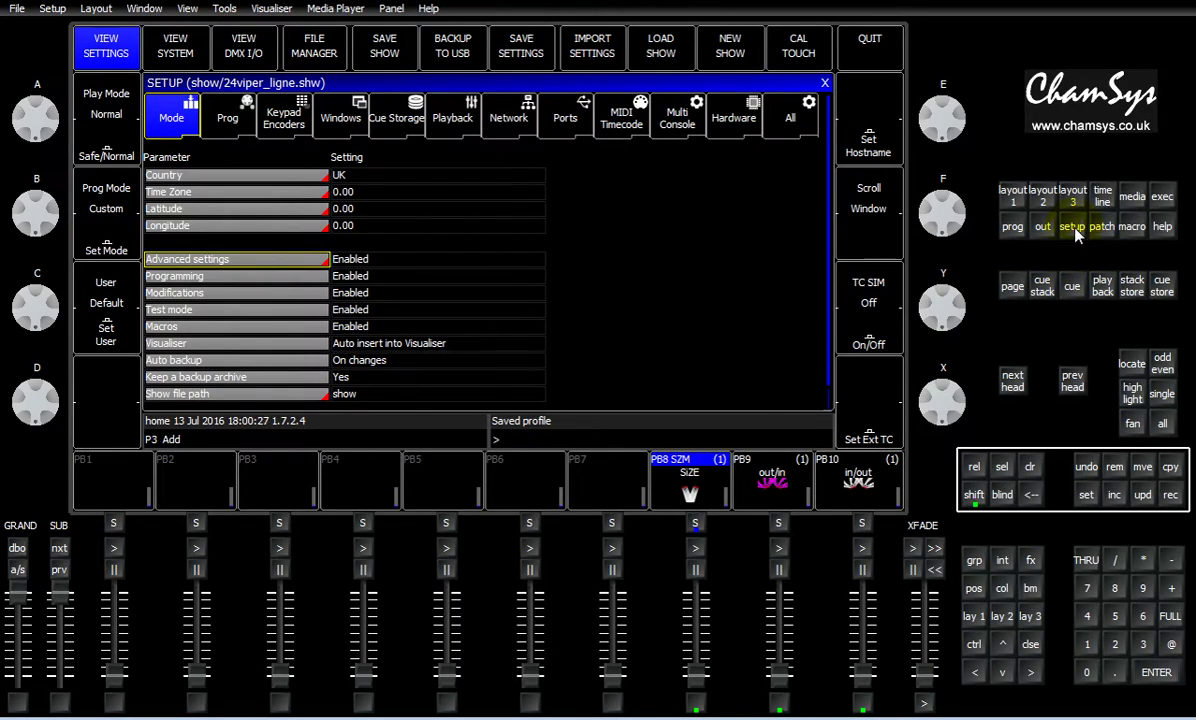
Start a new show in Normal (live) programming mode, erasing the current show from memory, and check its patch.
left_click(705, 50)
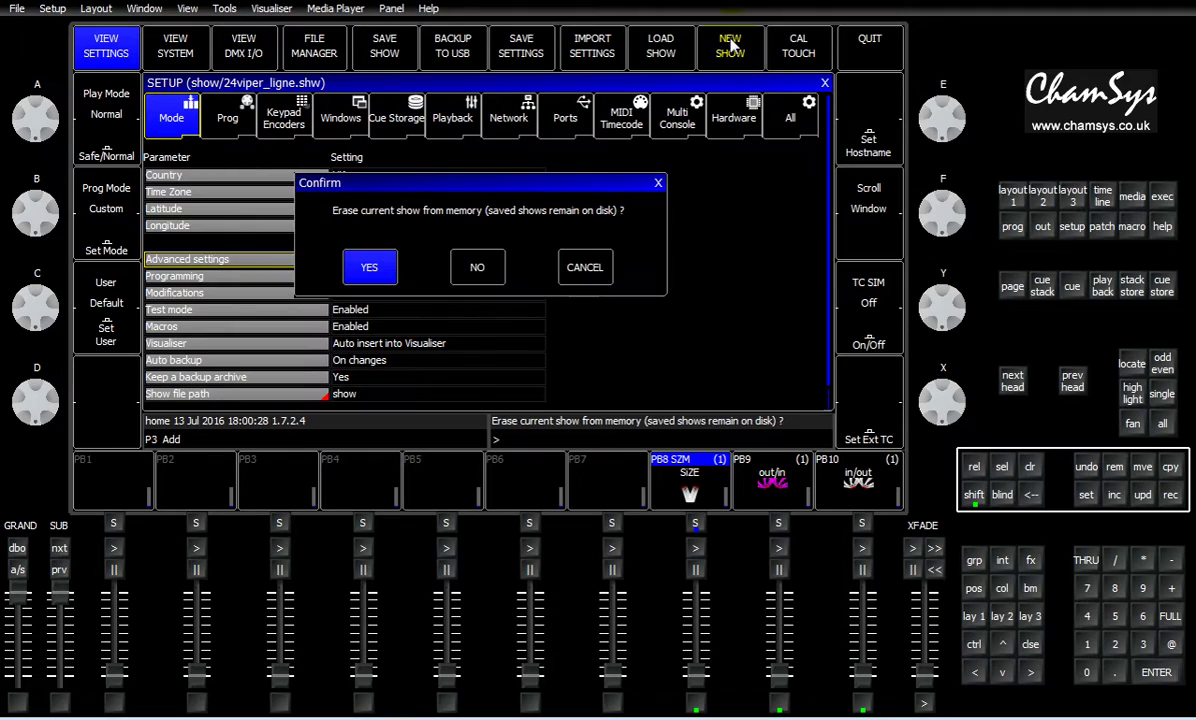
left_click(364, 270)
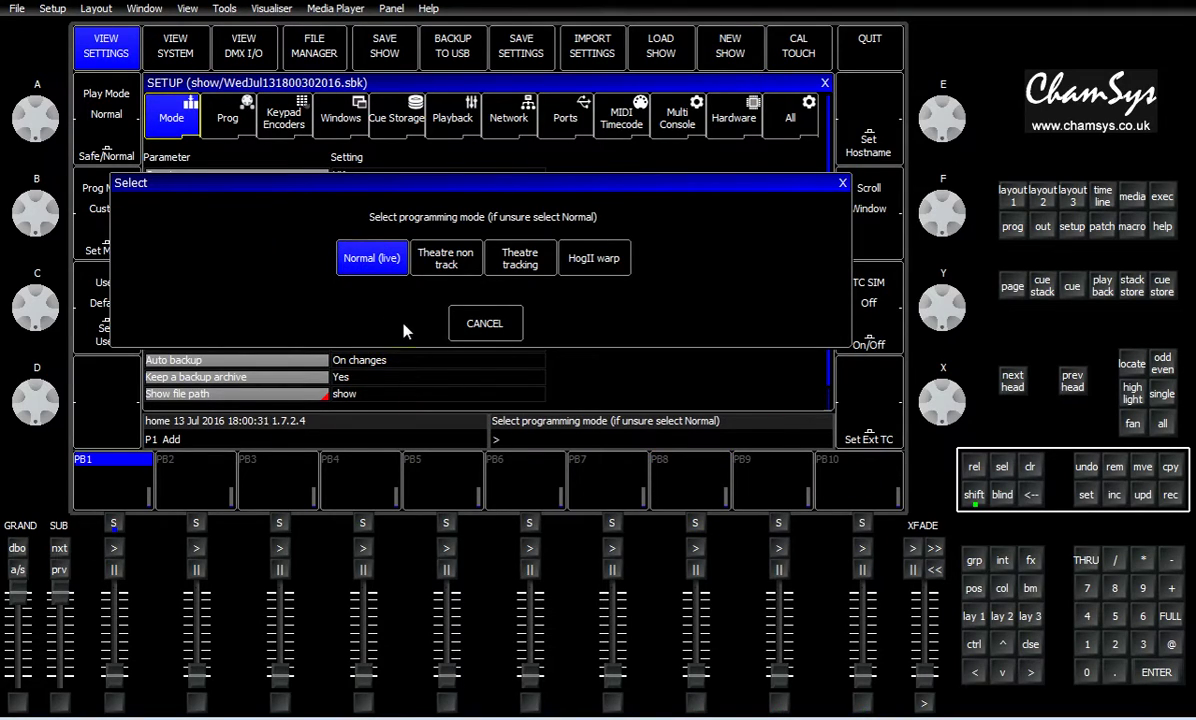
left_click(360, 257)
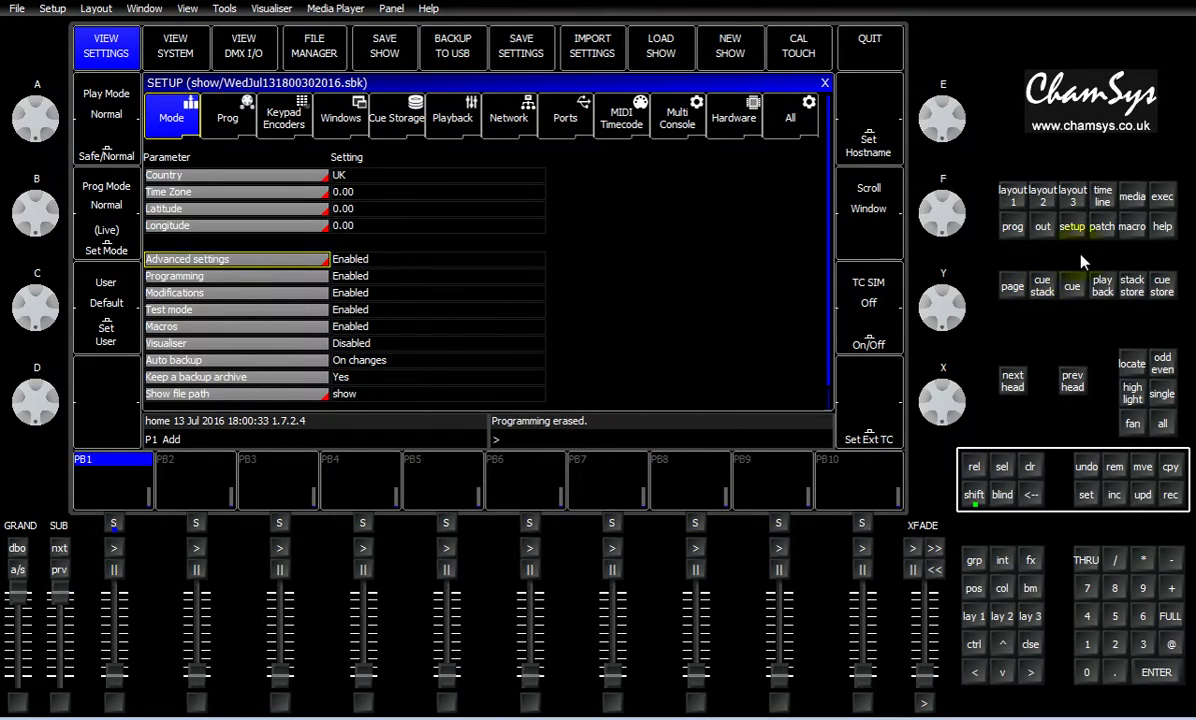
left_click(1100, 228)
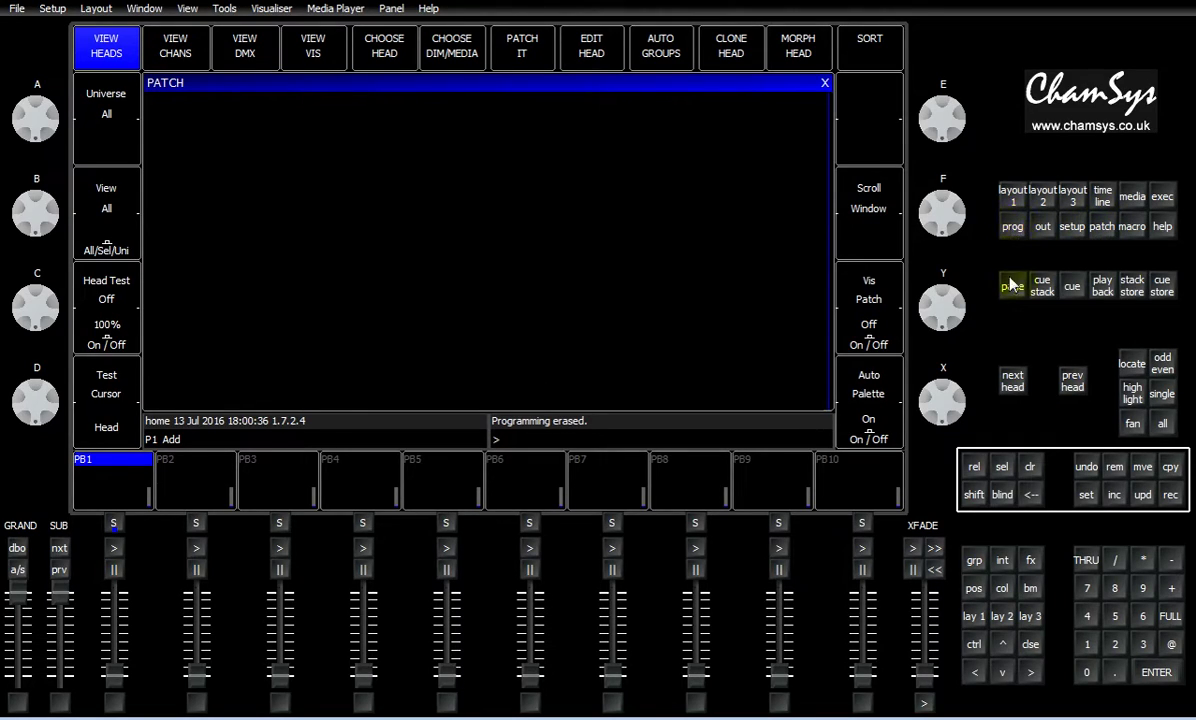
left_click(1072, 227)
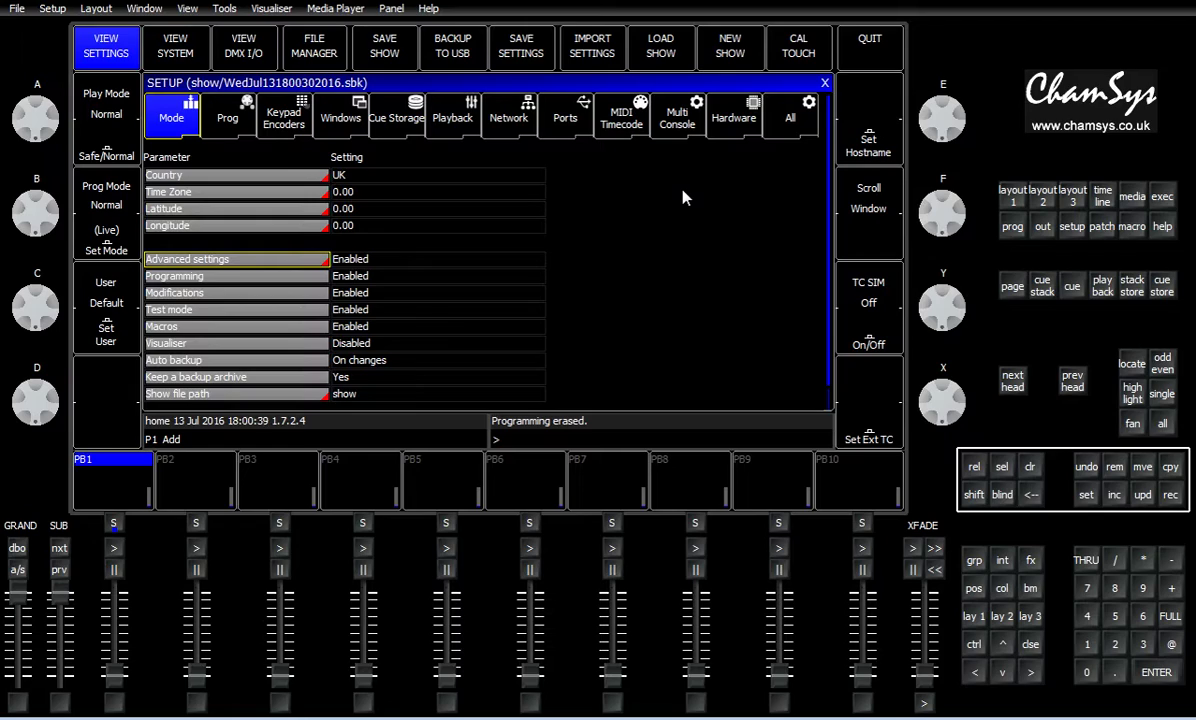
Load the saved profile demo.mpr from the hard drive.
left_click(973, 494)
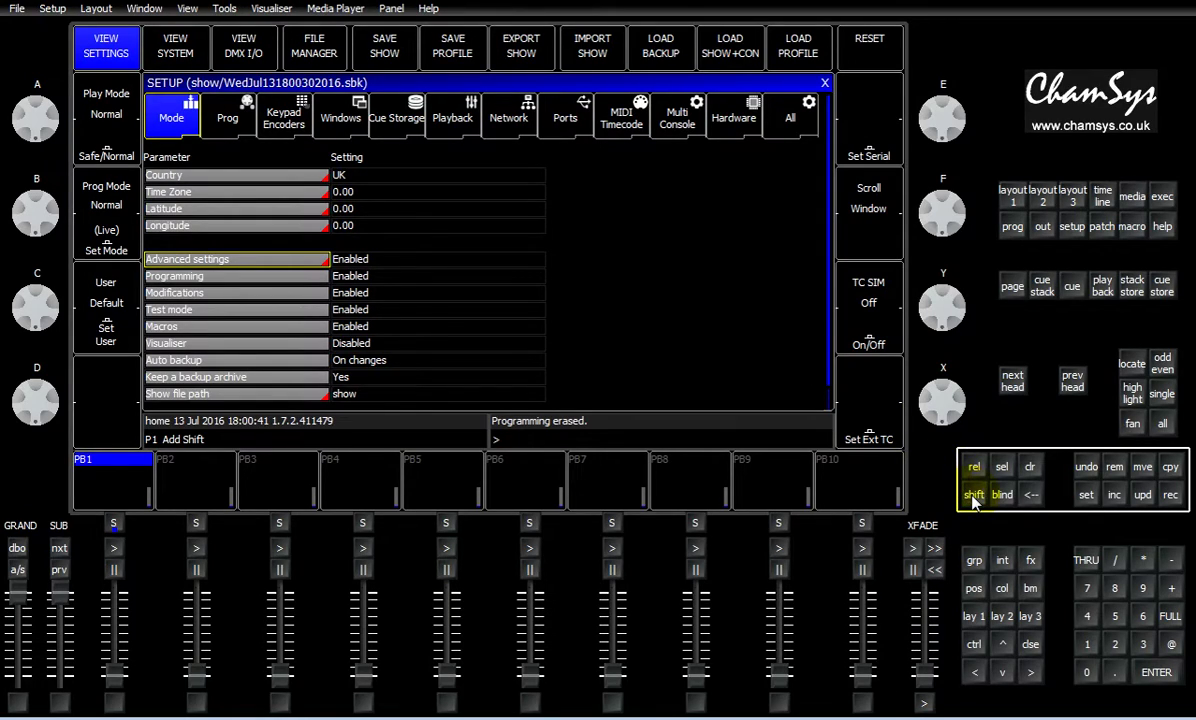
left_click(797, 56)
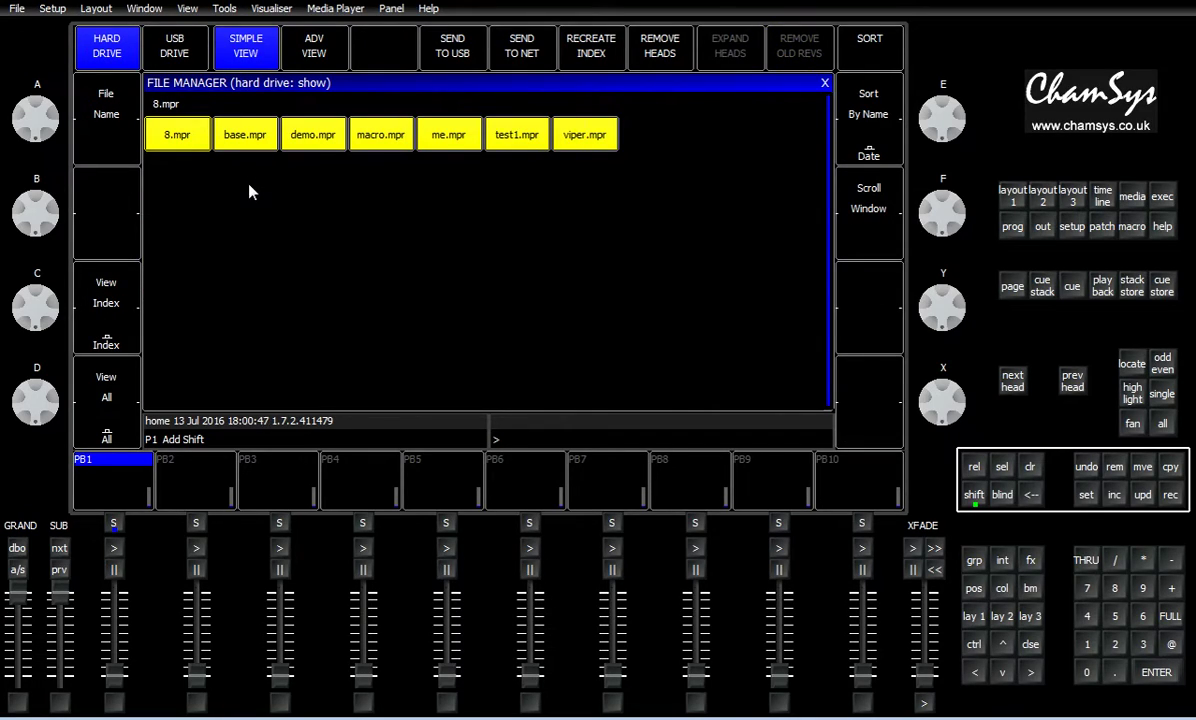
left_click(313, 135)
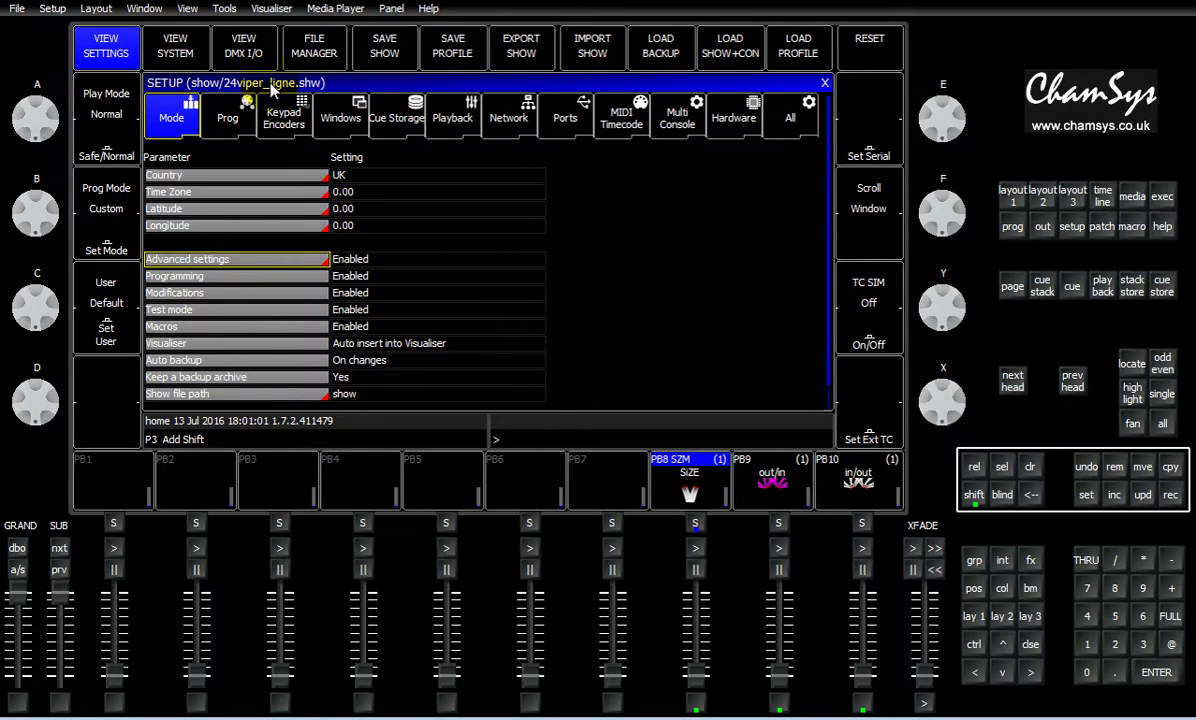
Examine the patch's head list, with its DMX addresses and head settings.
left_click(1103, 228)
left_click(278, 226)
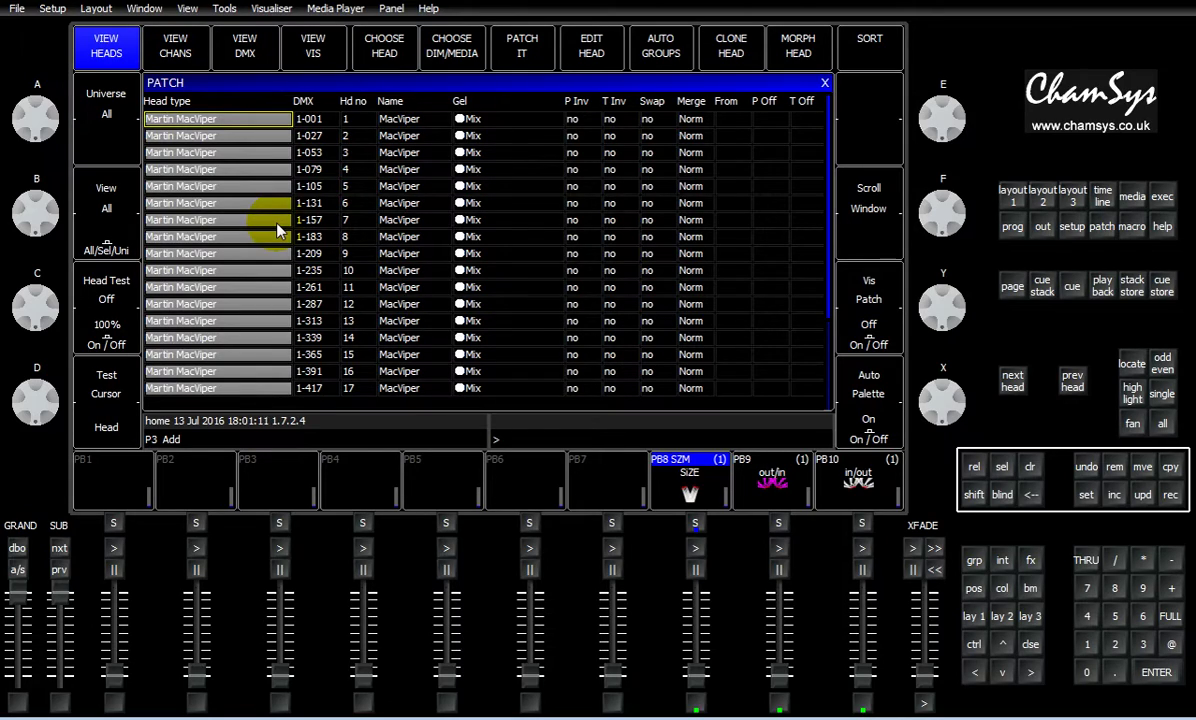
left_click_drag(398, 270, 424, 307)
left_click_drag(572, 237, 588, 265)
Switch to Windows Explorer and select the file selectprofile.txt in the MagicQ PC program folder.
key("alt+Tab")
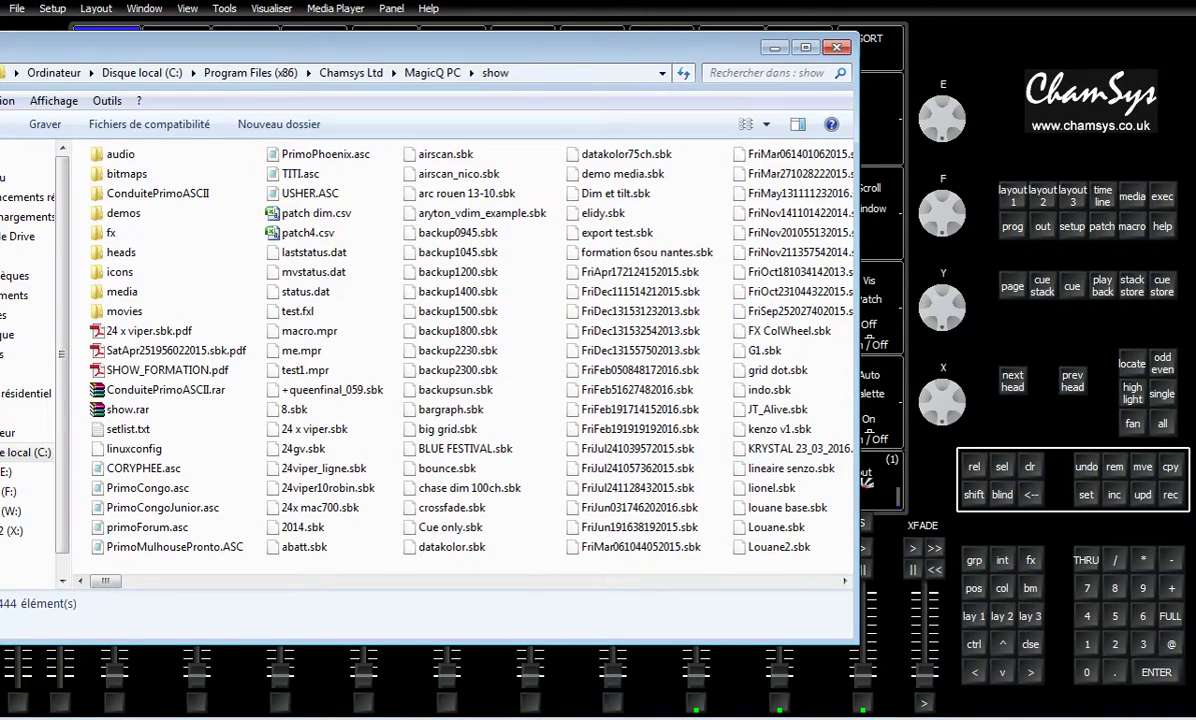
left_click(425, 72)
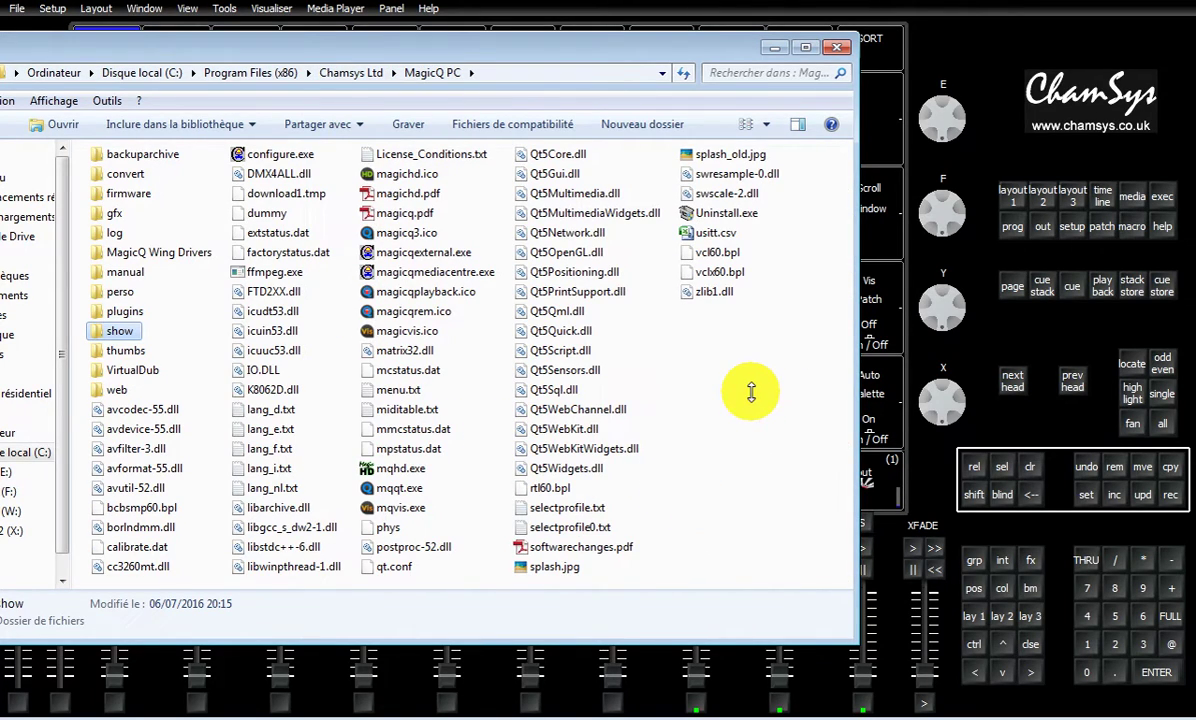
left_click(548, 507)
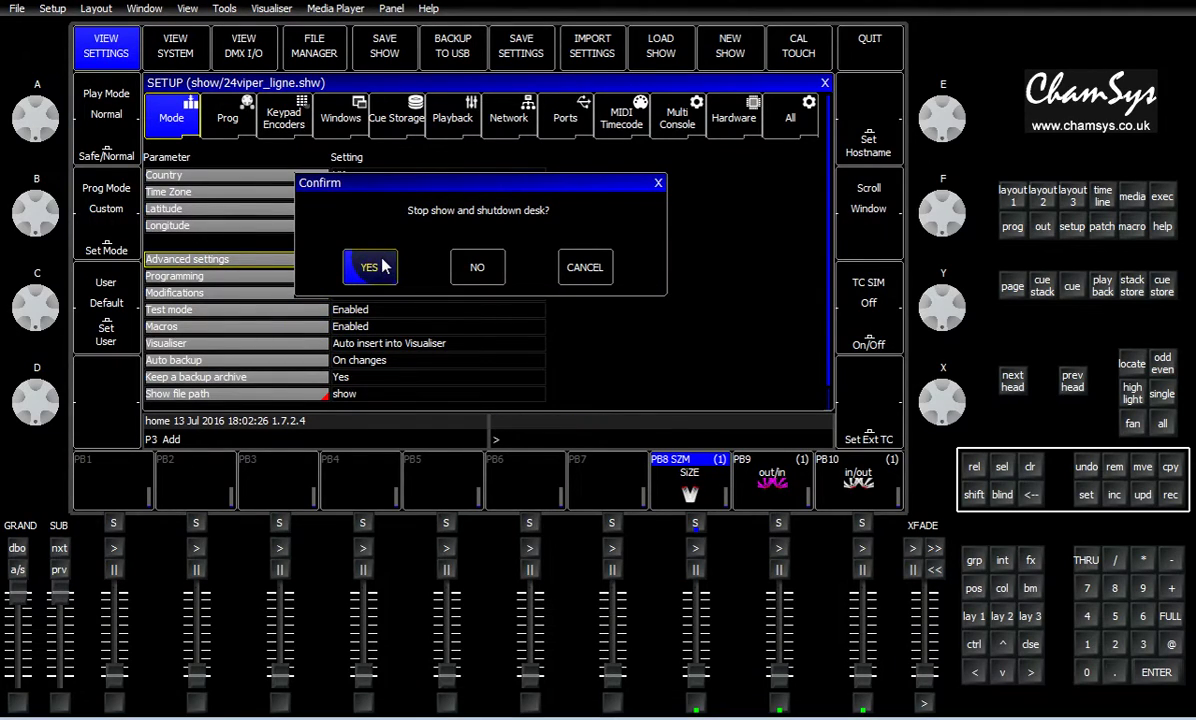
Restart MagicQ and choose the demo.mpr profile at startup, with the setup settings open for checking.
left_click(370, 267)
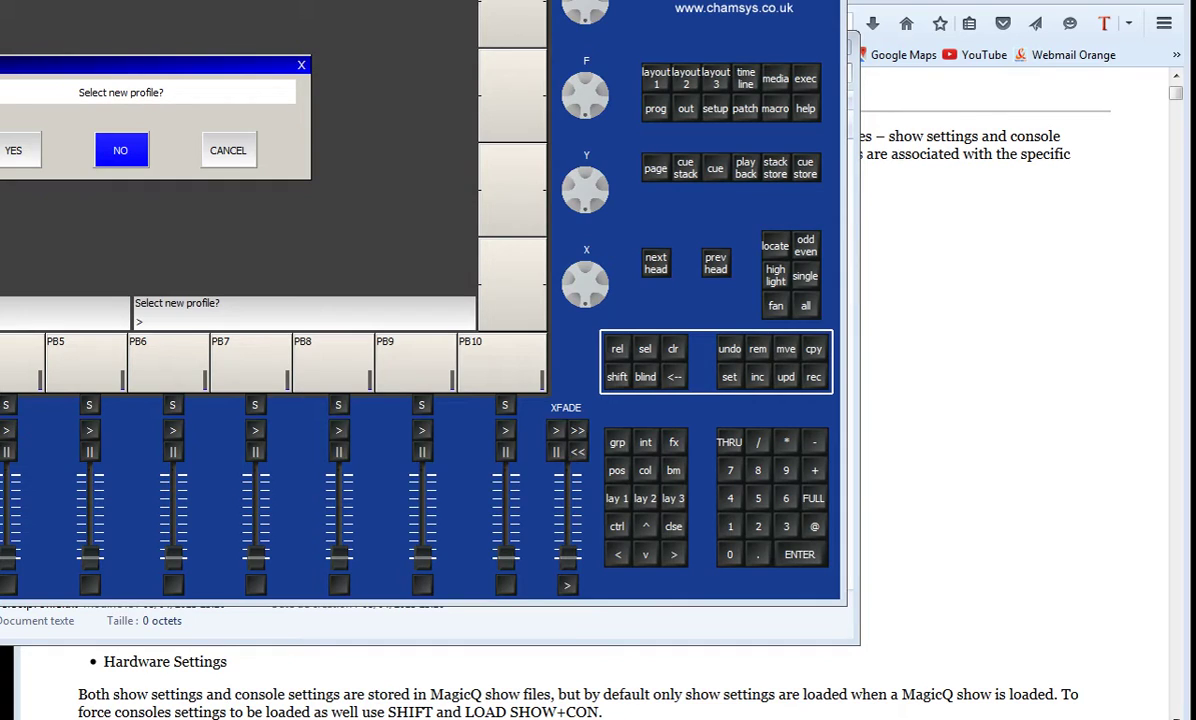
left_click_drag(359, 0, 715, 17)
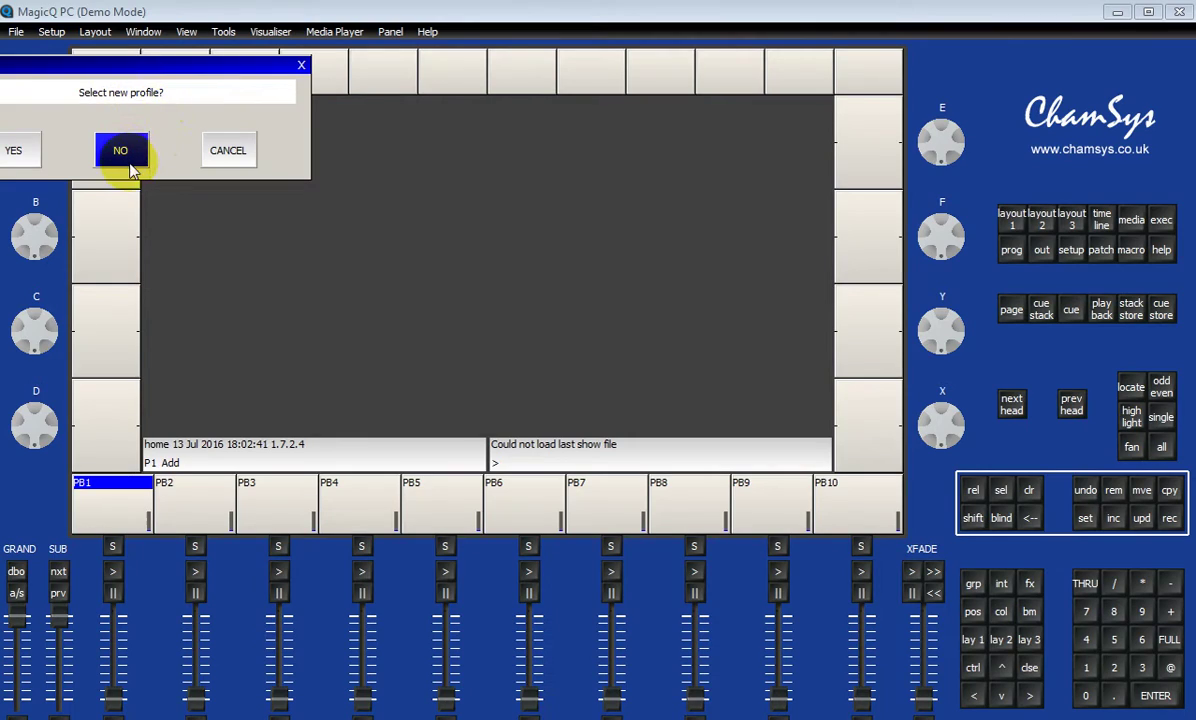
left_click(13, 150)
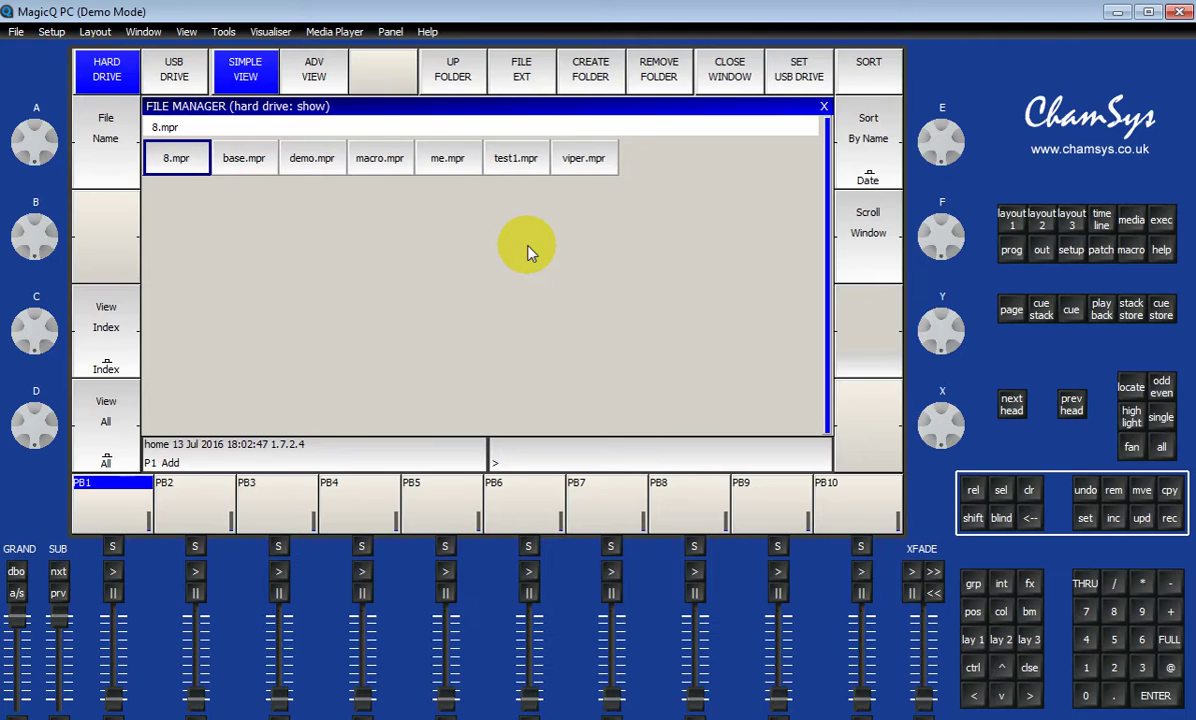
left_click(313, 160)
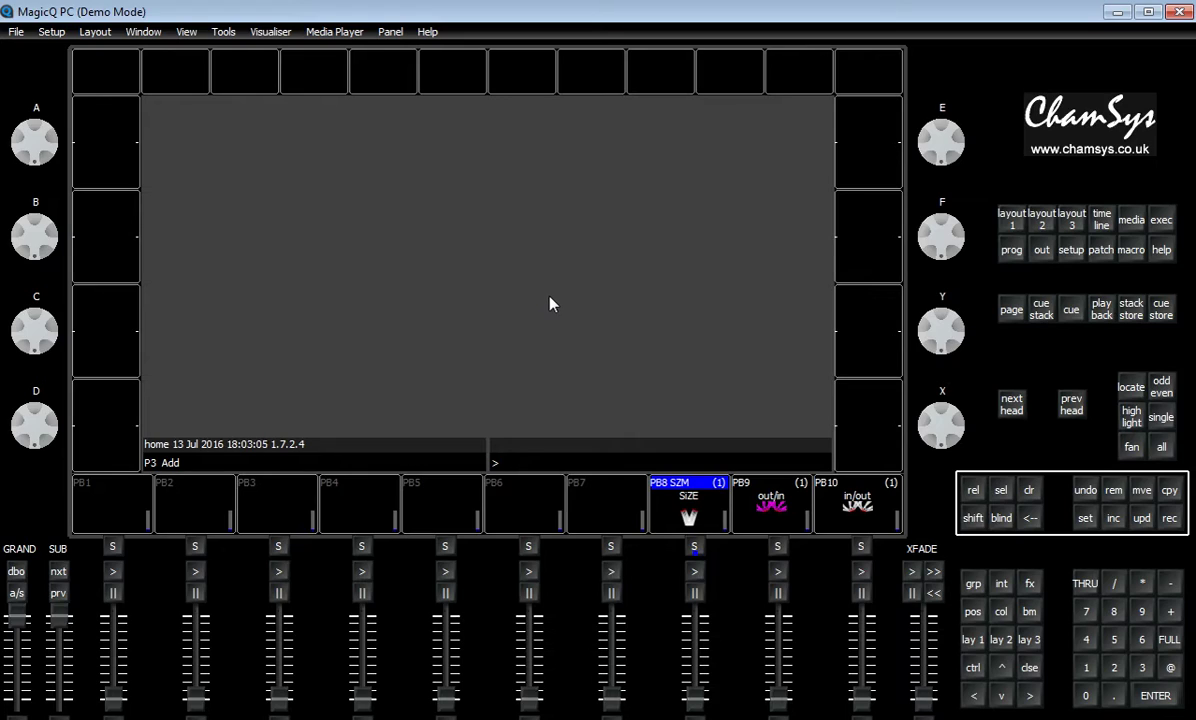
left_click(1068, 250)
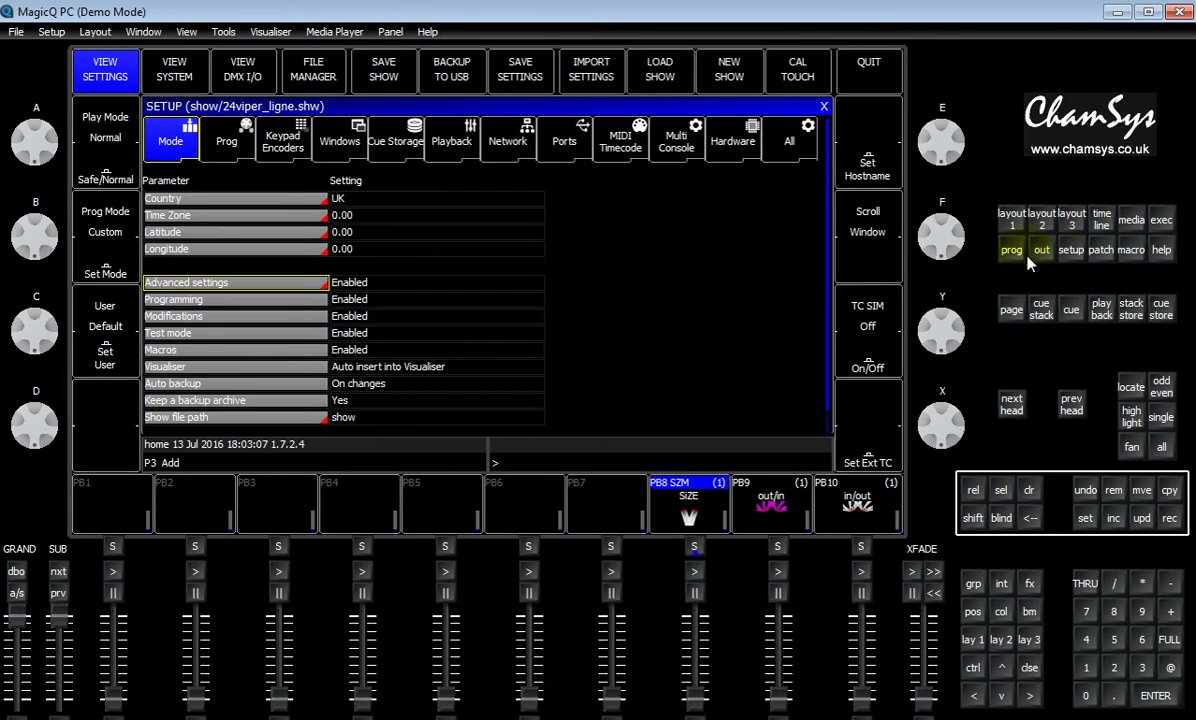